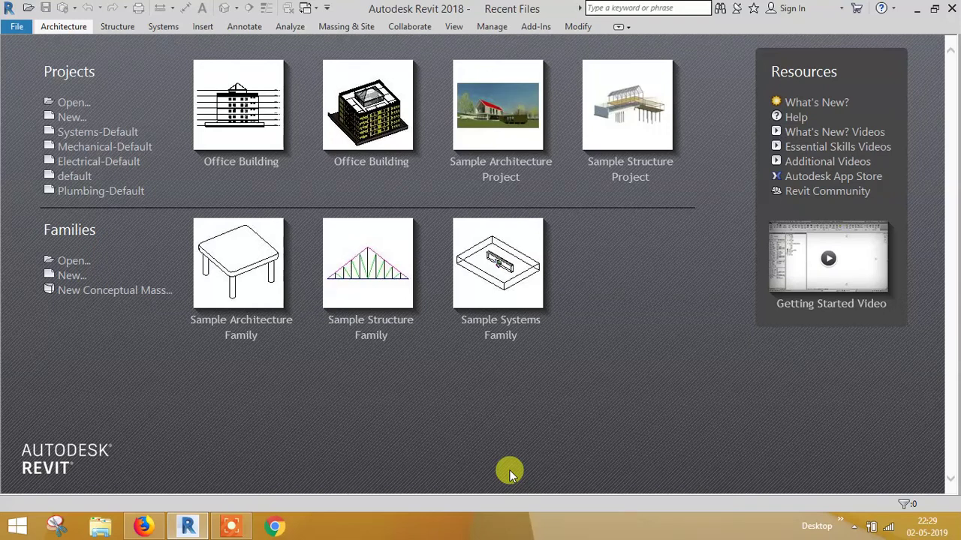
Step: Replace the username elec with Central in Options' General settings
left_click(17, 27)
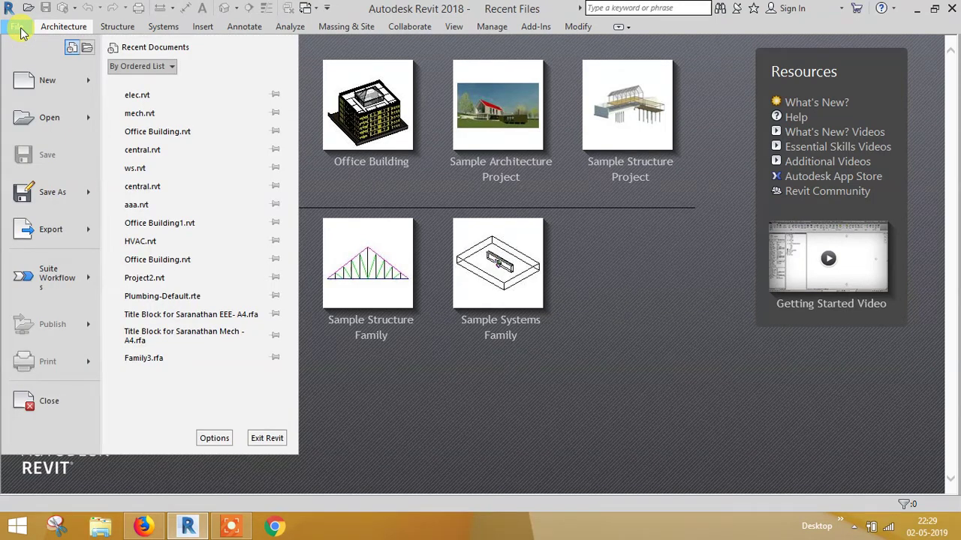
left_click(219, 439)
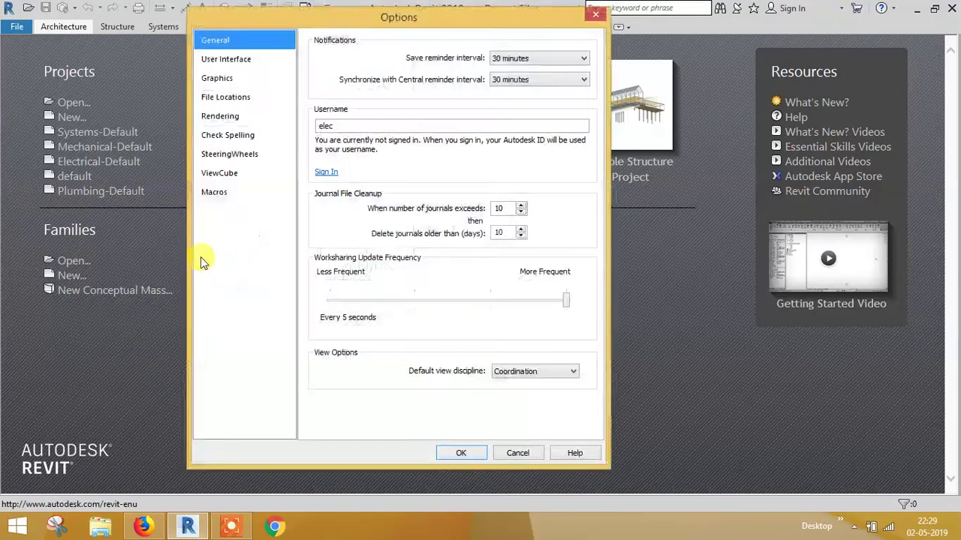
left_click_drag(334, 125, 299, 128)
type("A")
key("BackSpace")
type("Central")
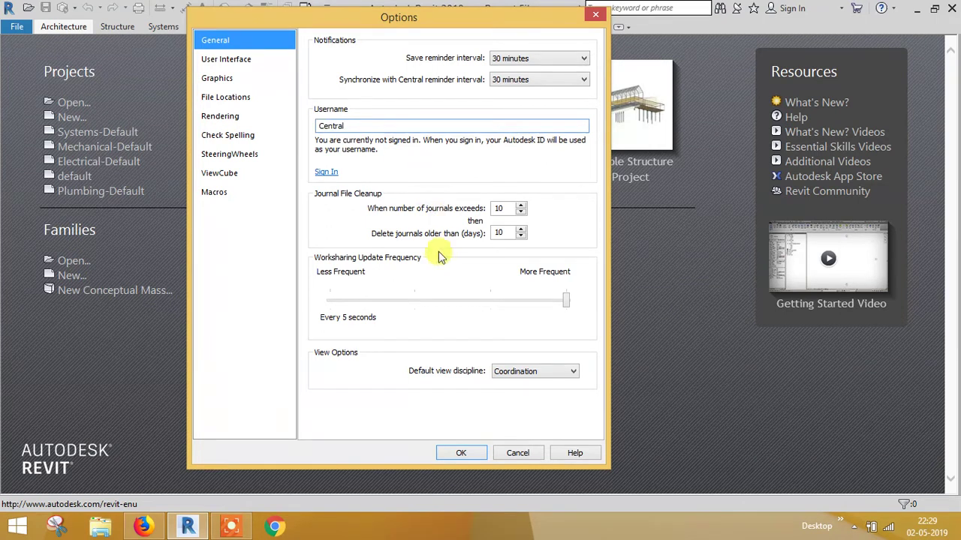
left_click(463, 453)
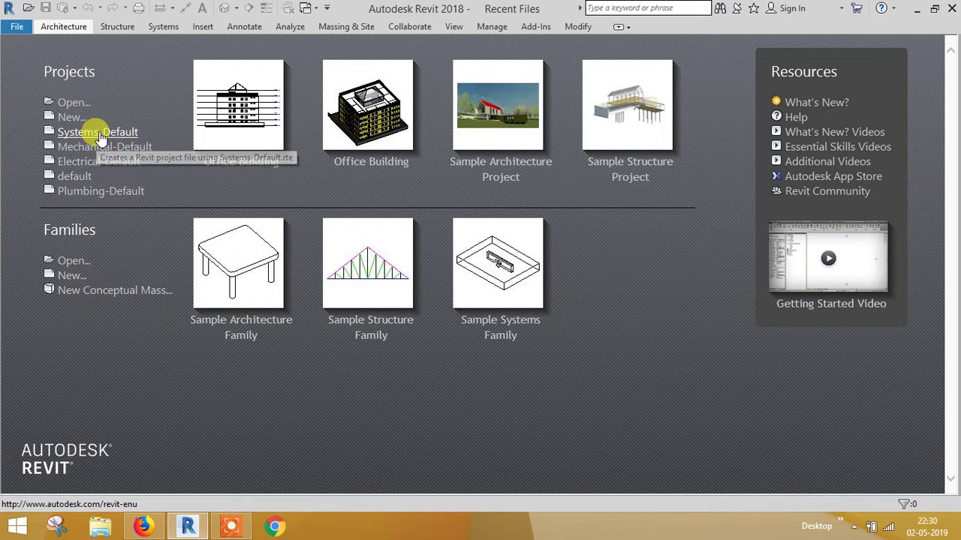
Step: Start a new project from the Systems-Default template and show the Collaborate tools
left_click(98, 133)
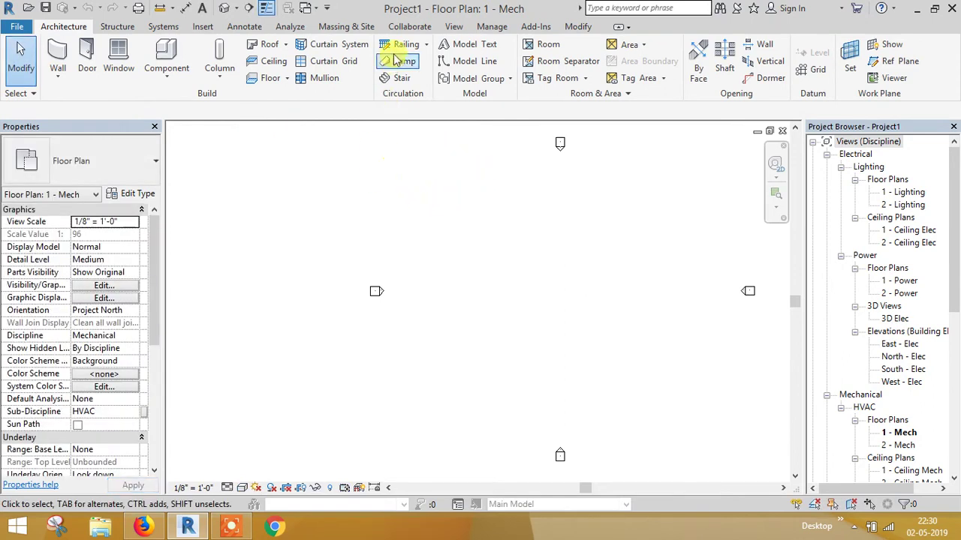
left_click(409, 27)
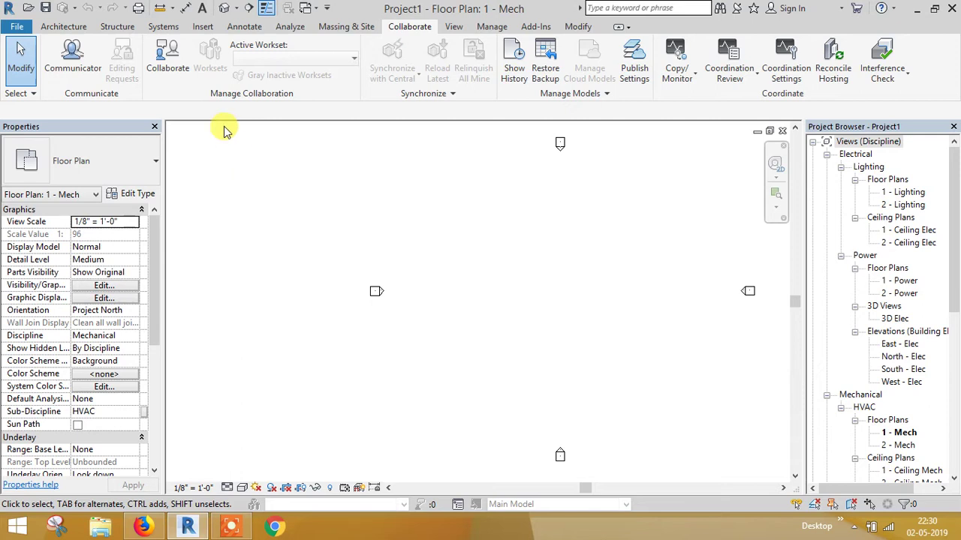
Step: Link Office Building.rvt into the 1 - Mech floor plan and select the linked model
left_click(195, 32)
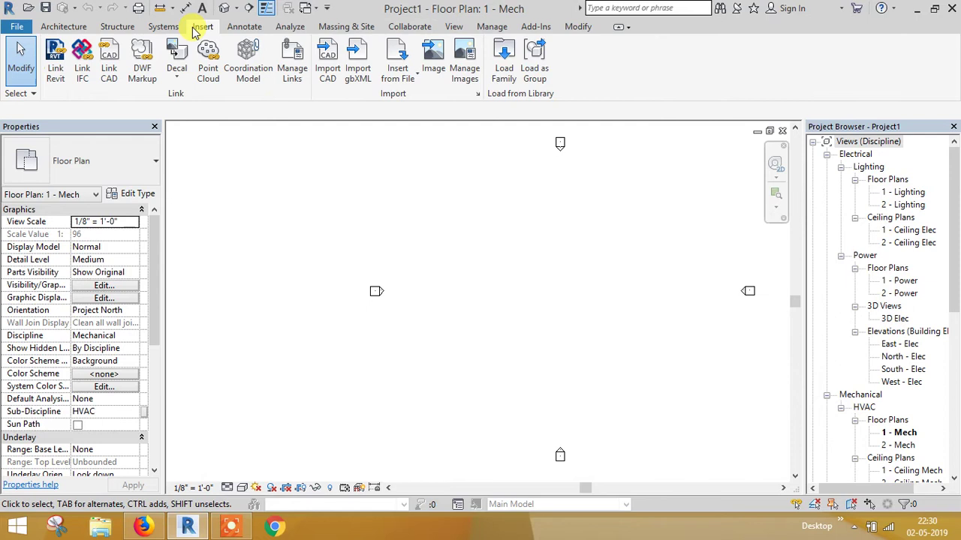
left_click(53, 72)
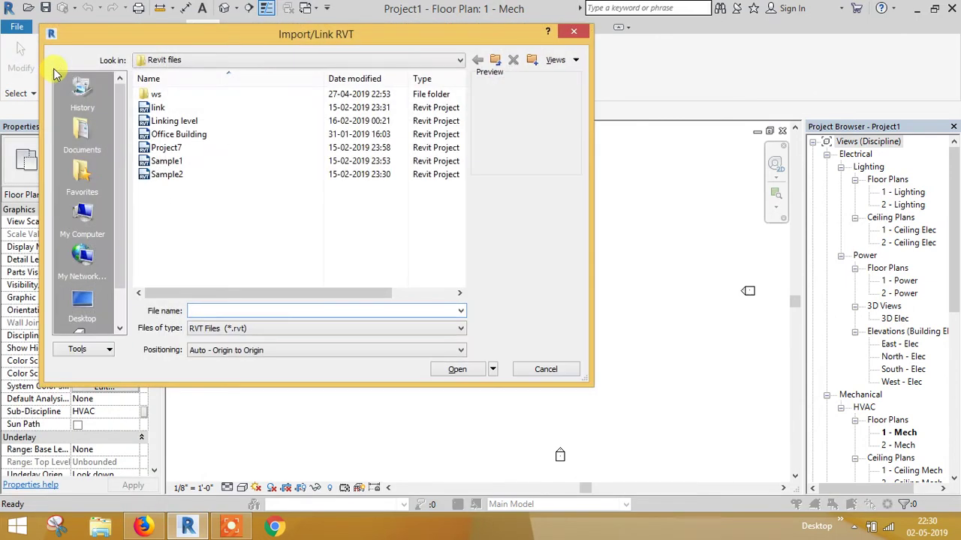
left_click(161, 107)
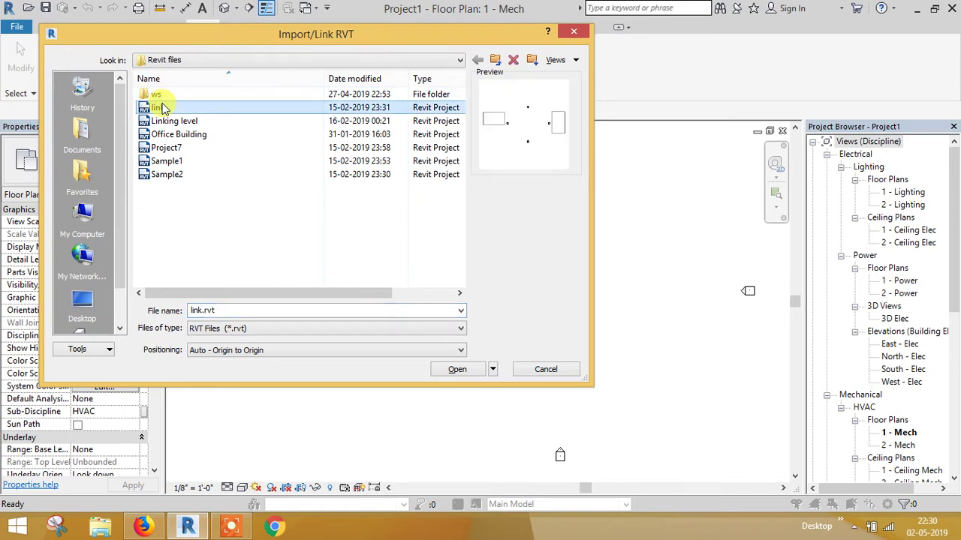
left_click(169, 135)
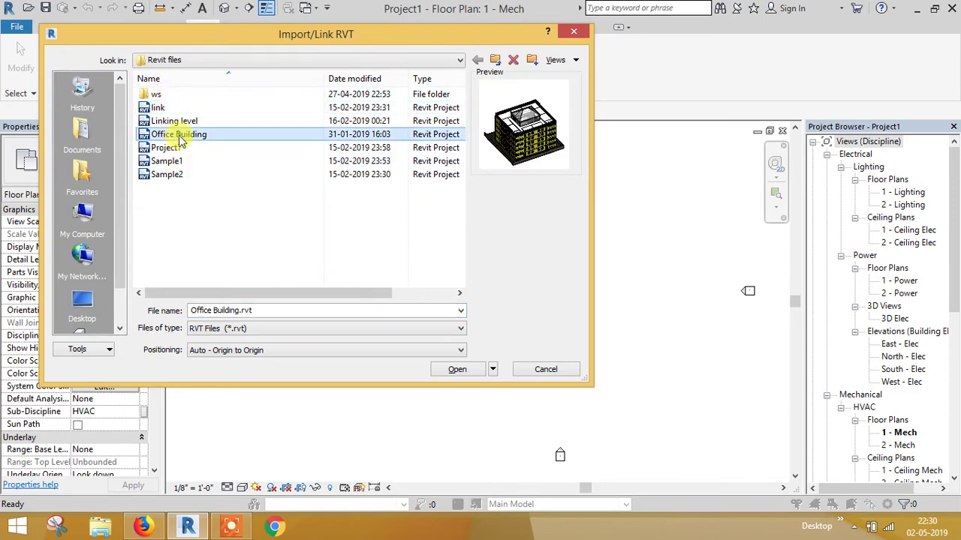
left_click(459, 370)
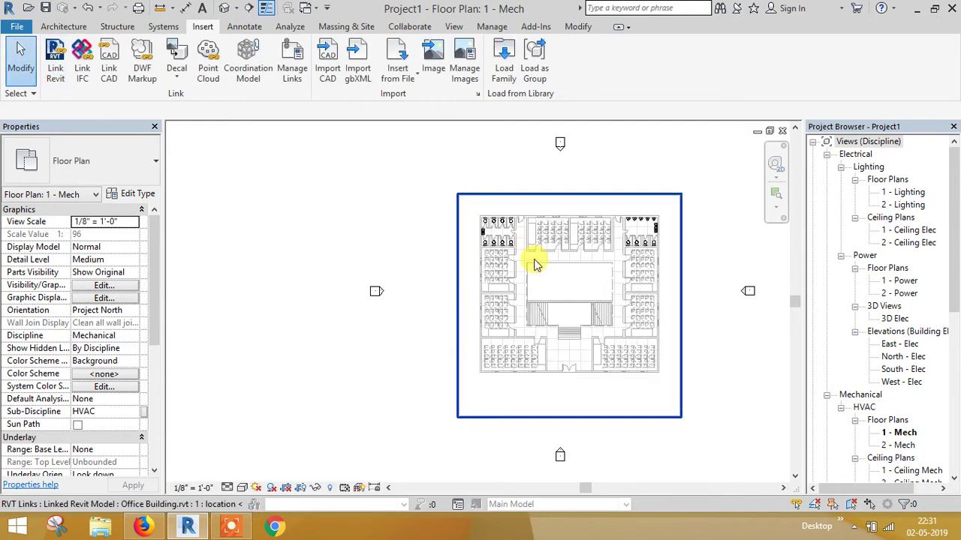
left_click_drag(533, 262, 193, 122)
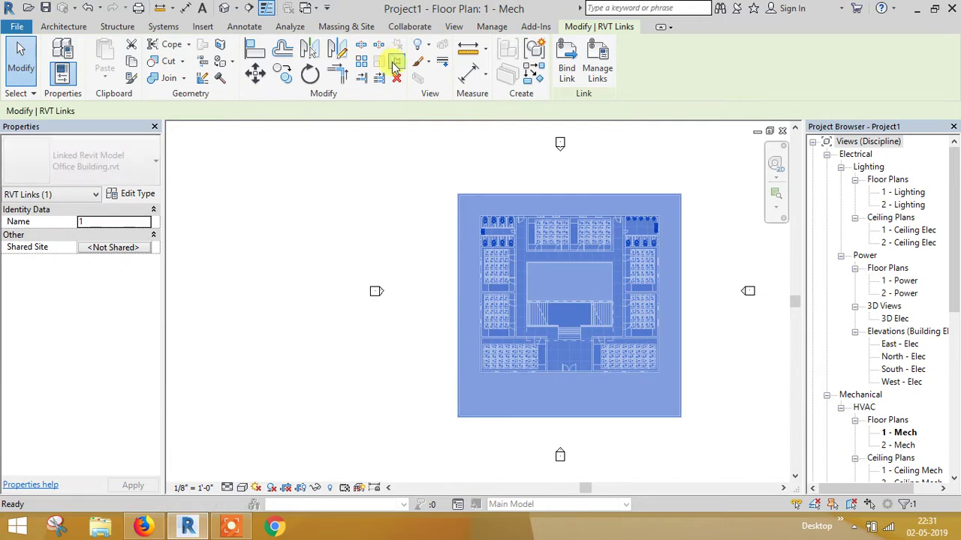
left_click(411, 27)
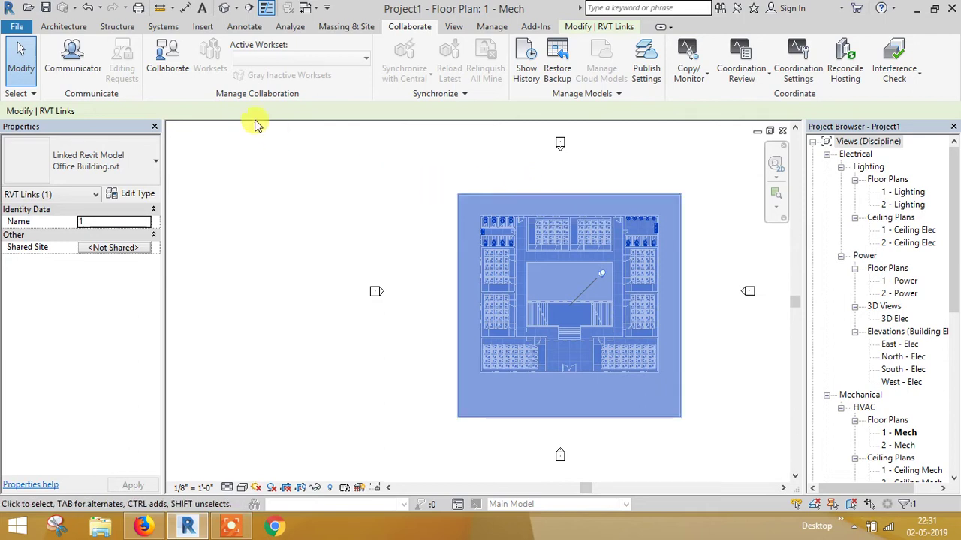
Step: Save the project as WS1 in the Revit files folder when prompted by Collaborate
left_click(165, 69)
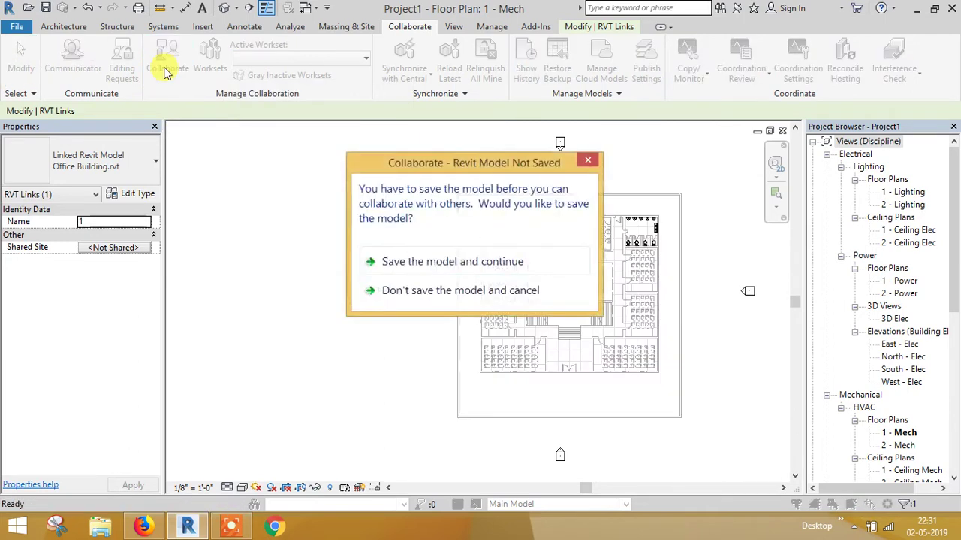
left_click(481, 269)
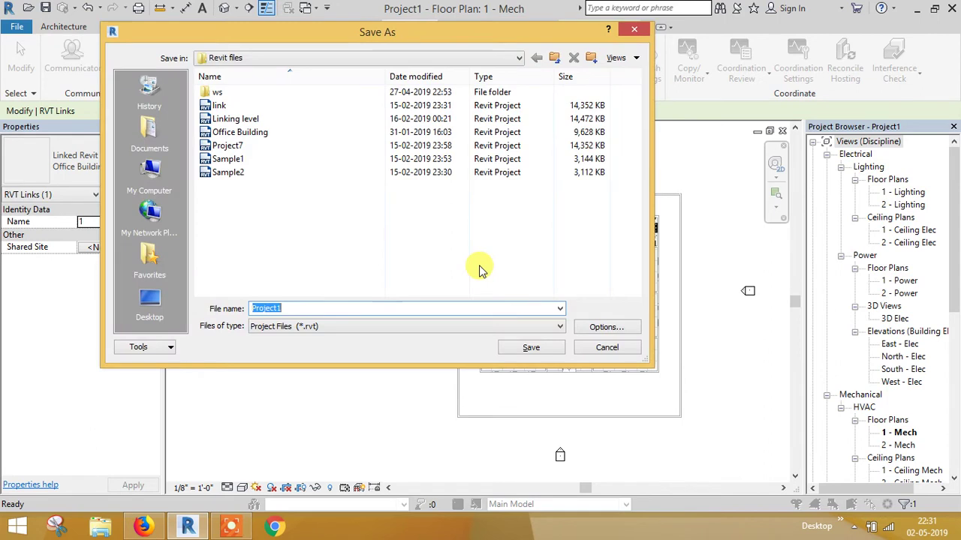
type("WS")
left_click(513, 349)
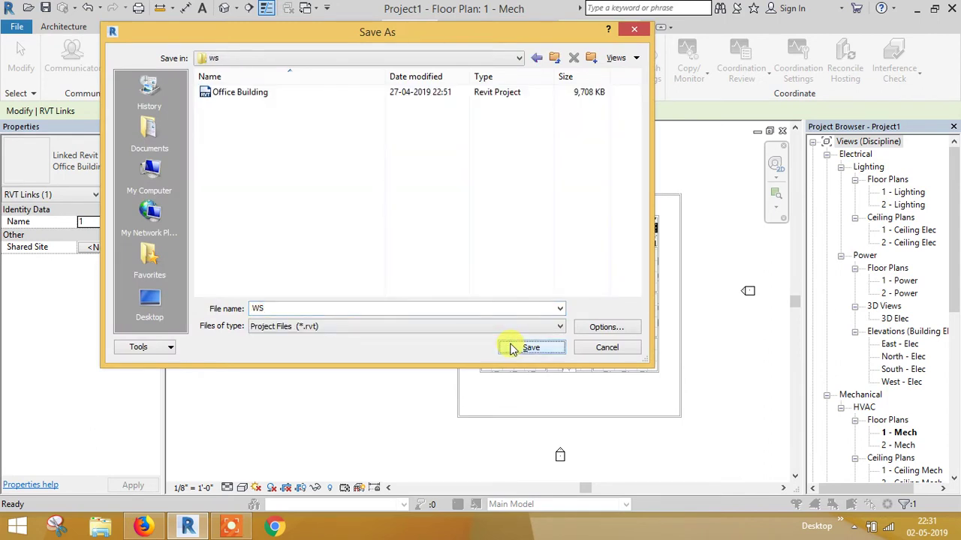
left_click(454, 310)
left_click(454, 311)
type("1")
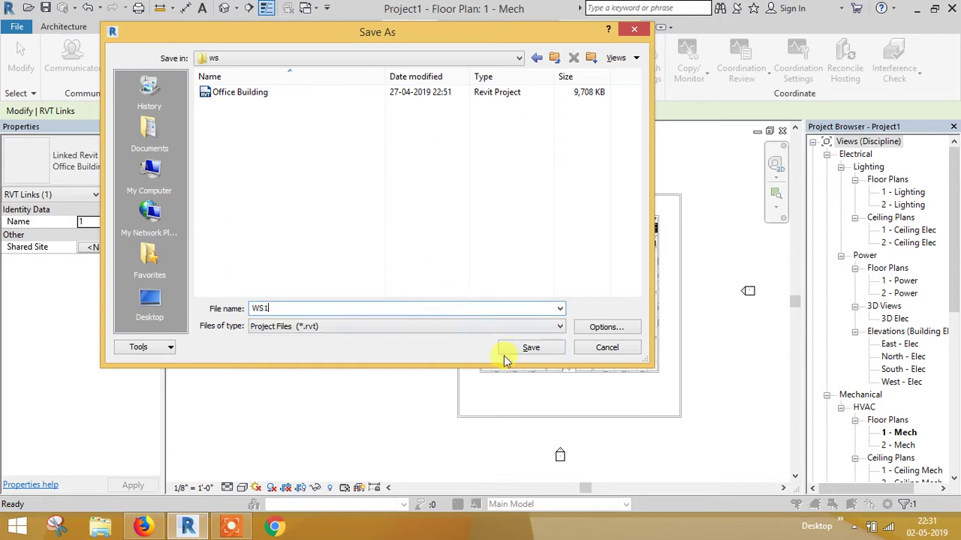
left_click(554, 58)
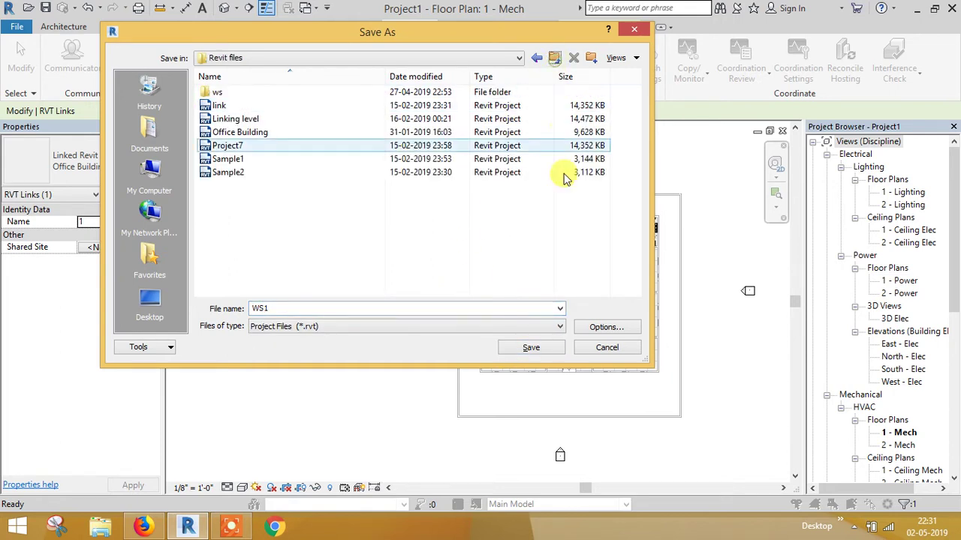
left_click(548, 345)
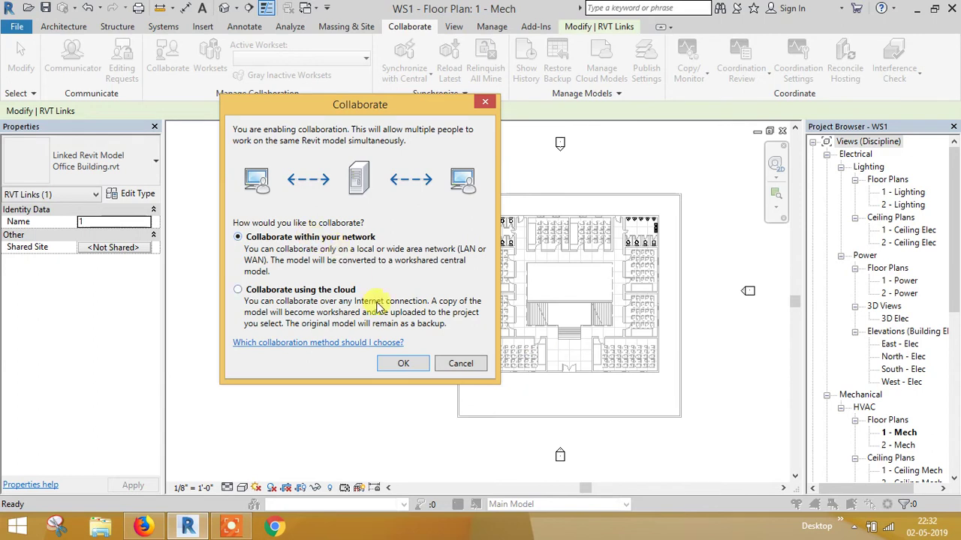
Step: Enable worksharing by choosing Collaborate within your network, making Workset1 active
left_click(404, 364)
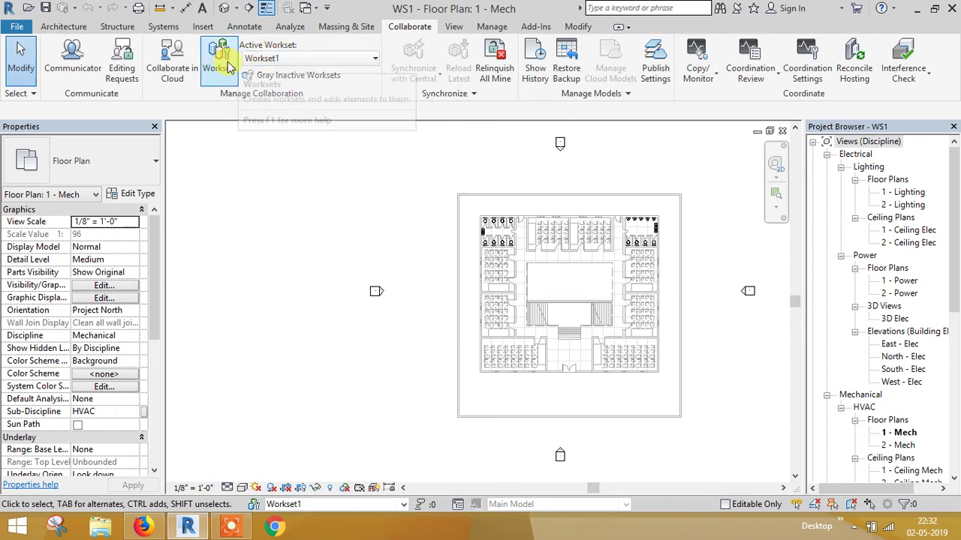
Step: Rename Workset1 to Central in the Worksets dialog
left_click(220, 64)
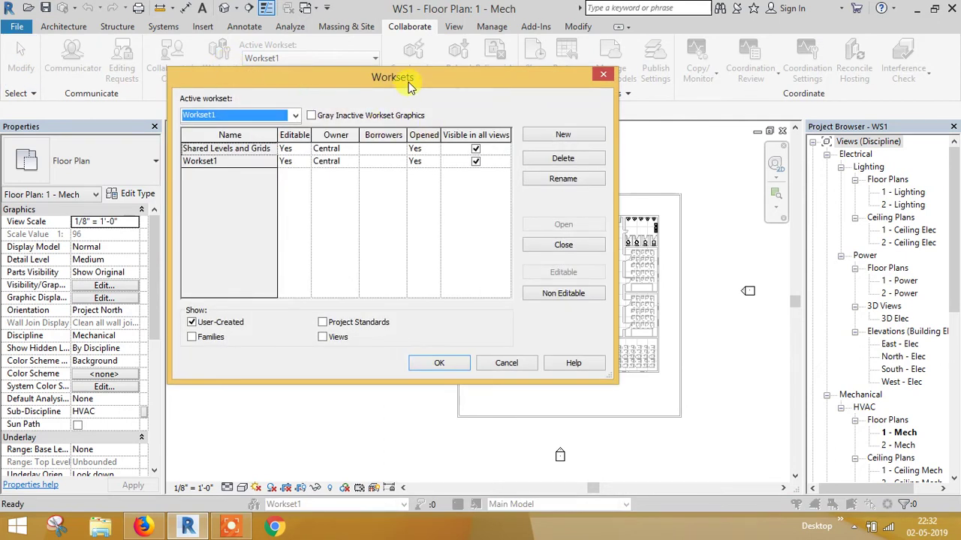
left_click_drag(406, 91, 534, 158)
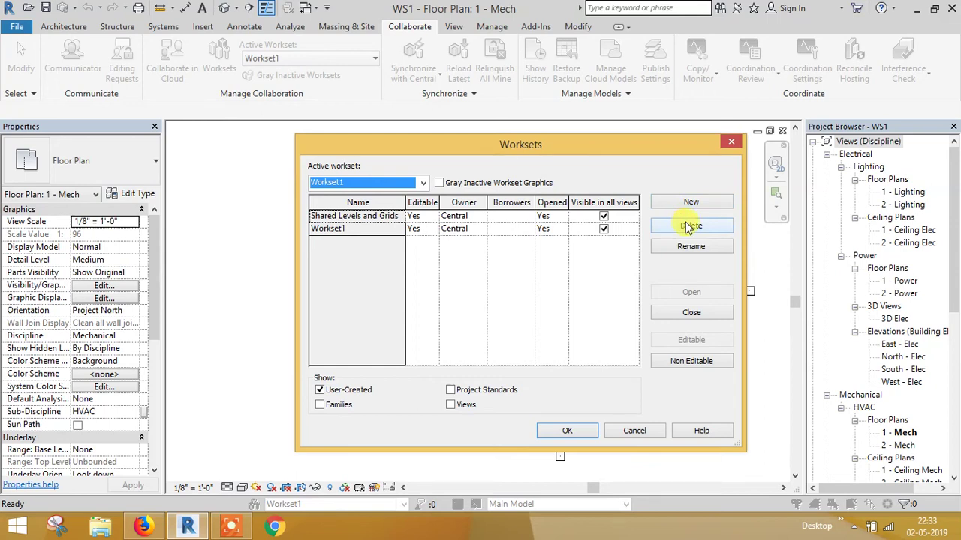
left_click(388, 227)
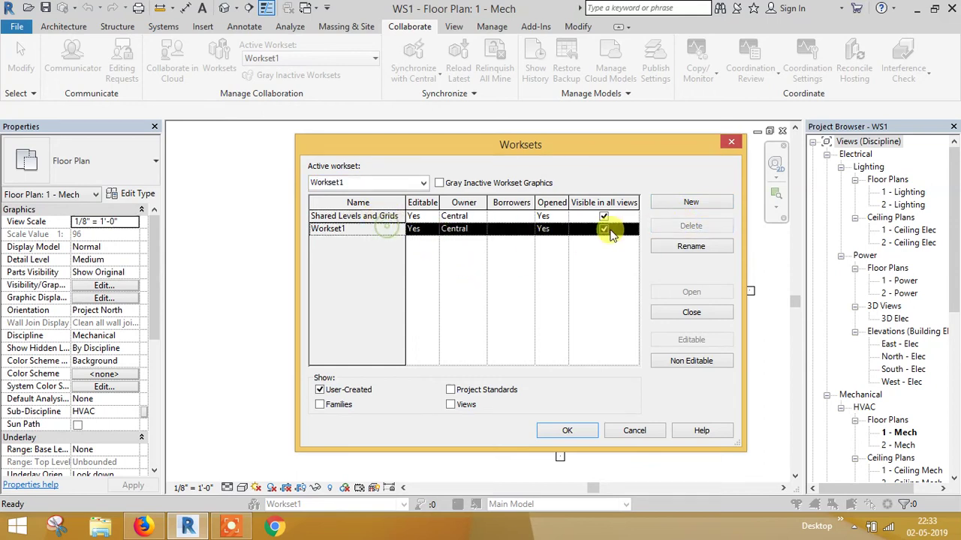
left_click(692, 247)
type("Central")
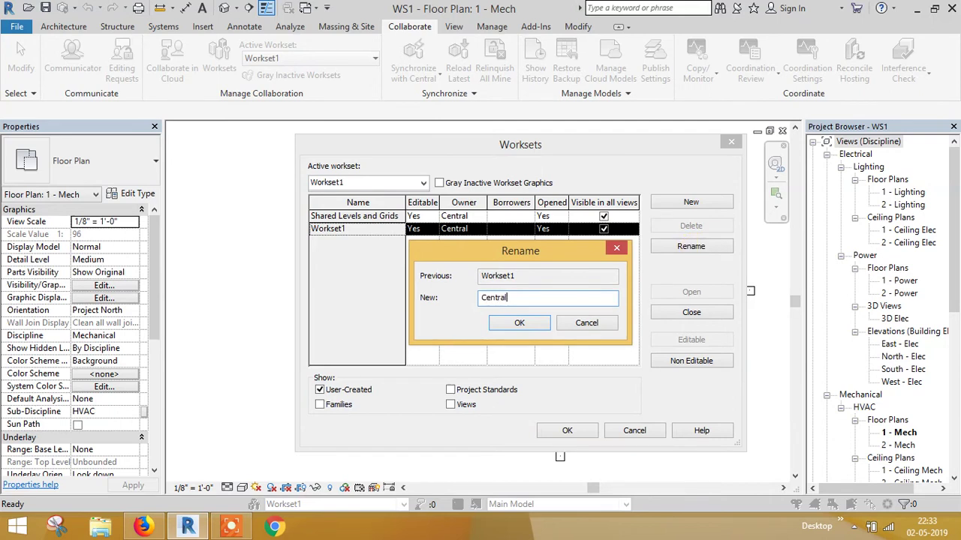
key("Return")
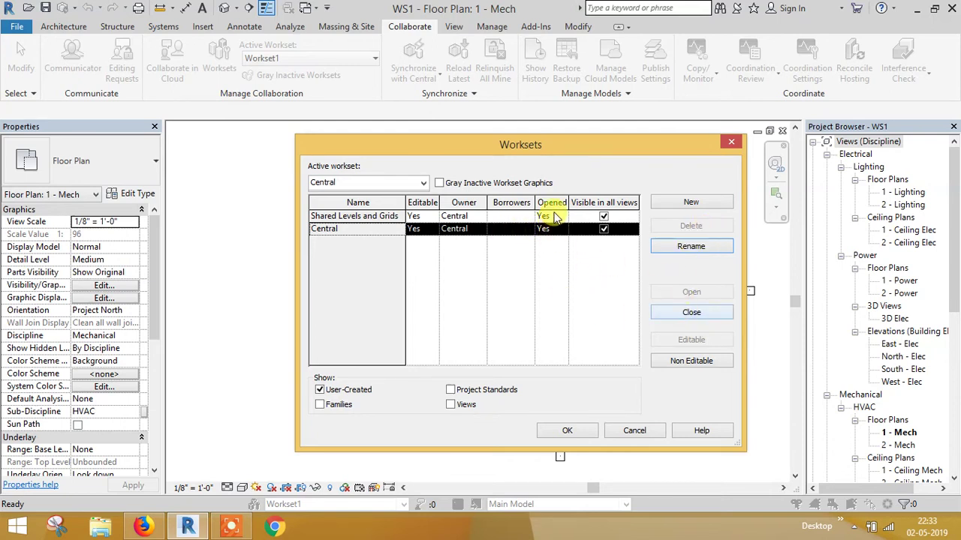
Step: Close the Central workset, then reopen it and confirm the workset settings
left_click_drag(521, 146, 240, 149)
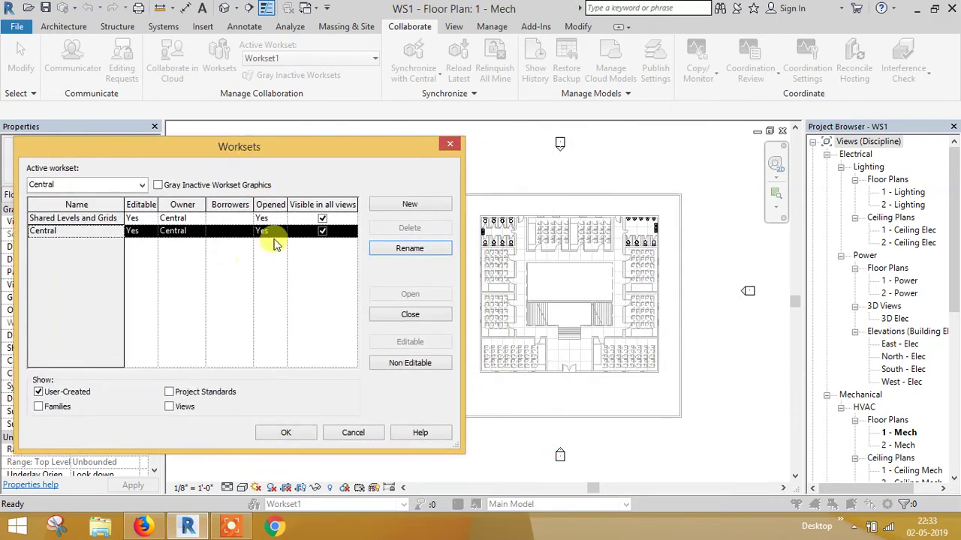
left_click(389, 315)
left_click(294, 433)
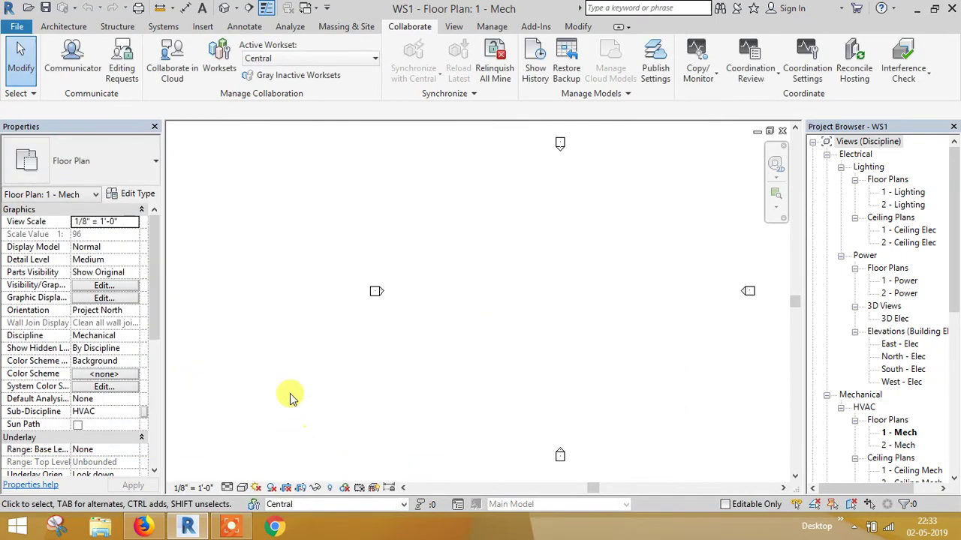
left_click(219, 60)
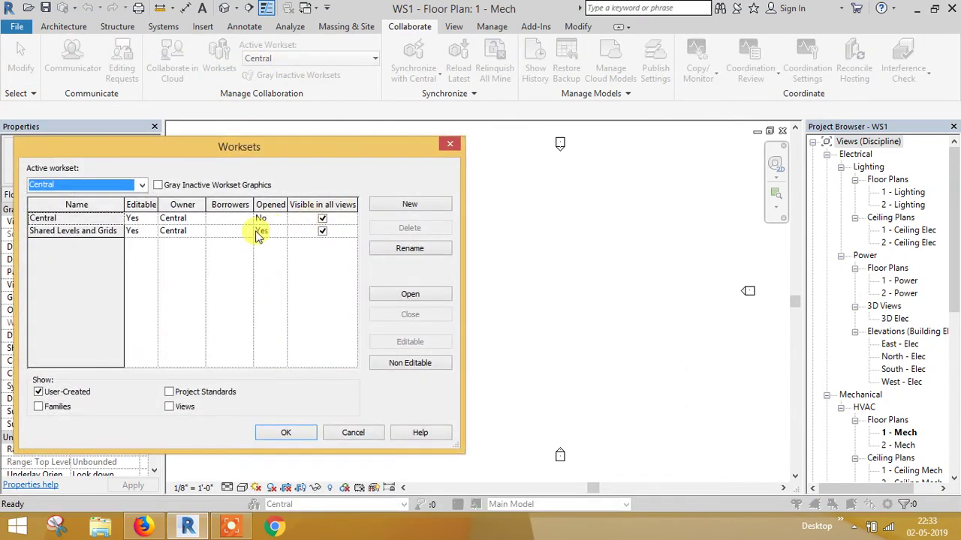
left_click(100, 218)
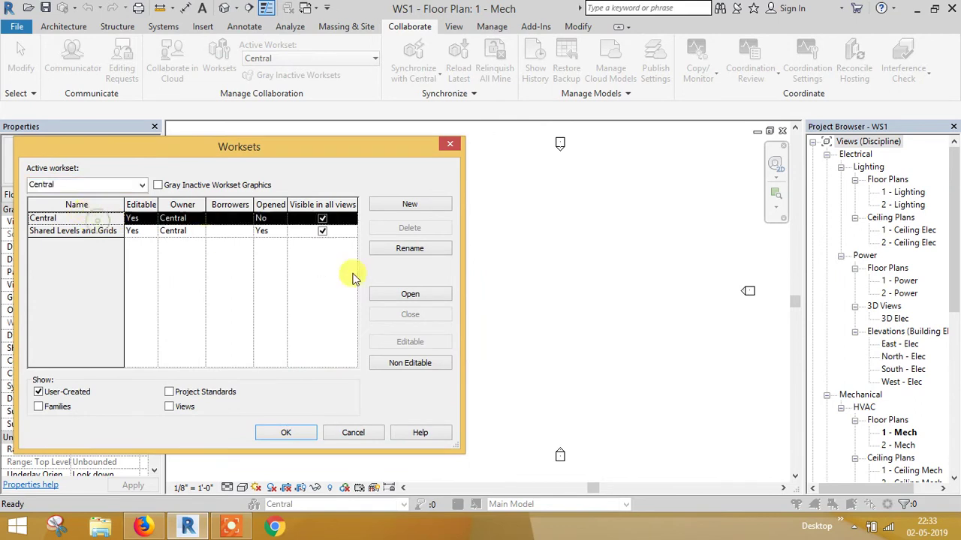
left_click(384, 295)
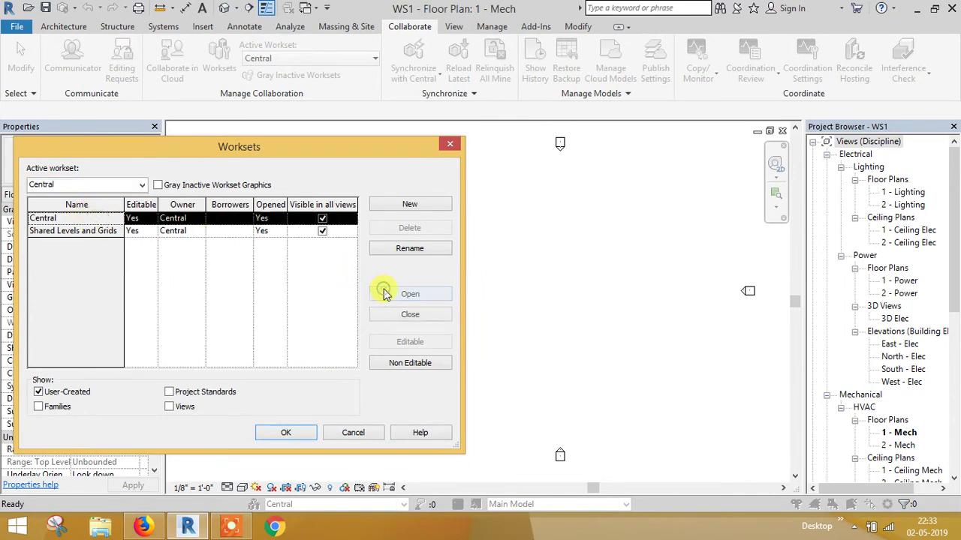
left_click(279, 431)
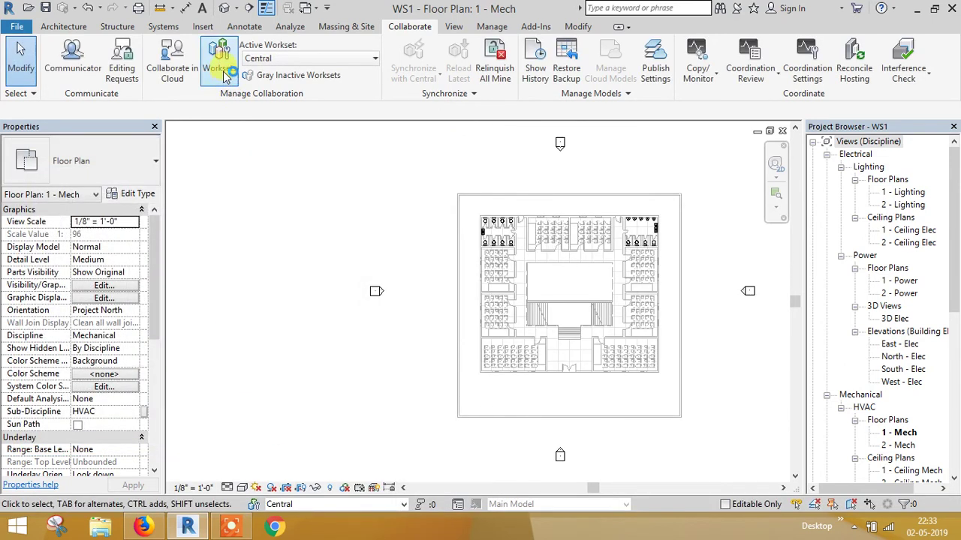
left_click(226, 75)
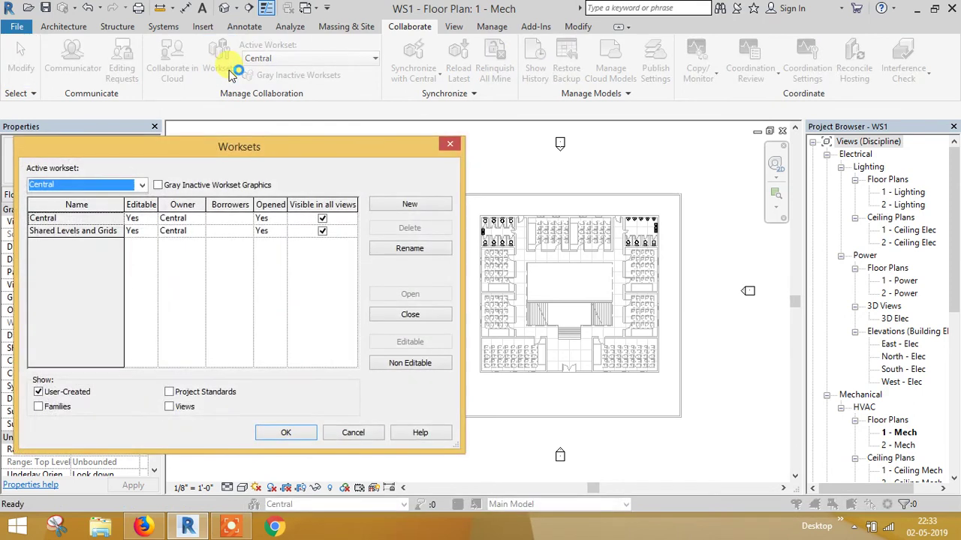
mouse_move(216, 150)
left_mouse_down()
mouse_move(312, 139)
mouse_move(330, 159)
left_mouse_up()
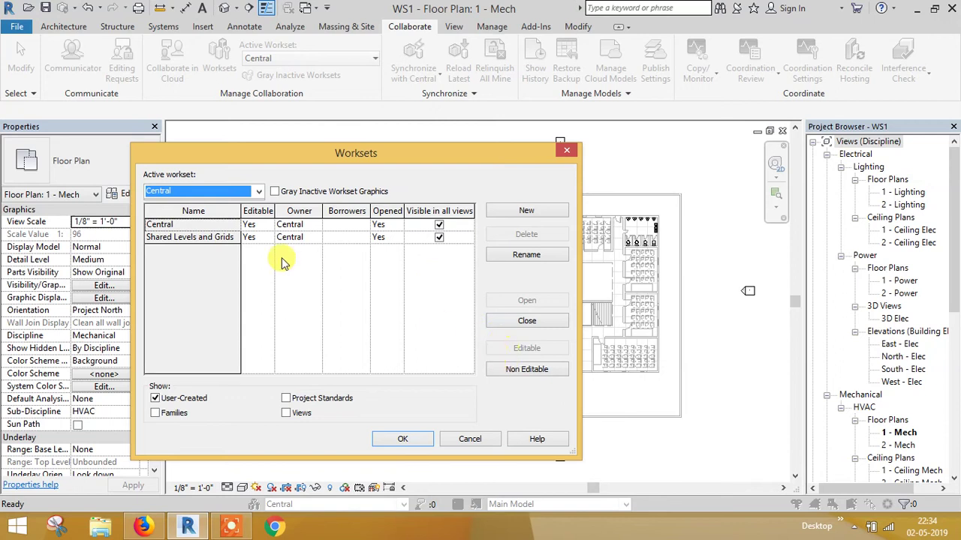
left_click(214, 227)
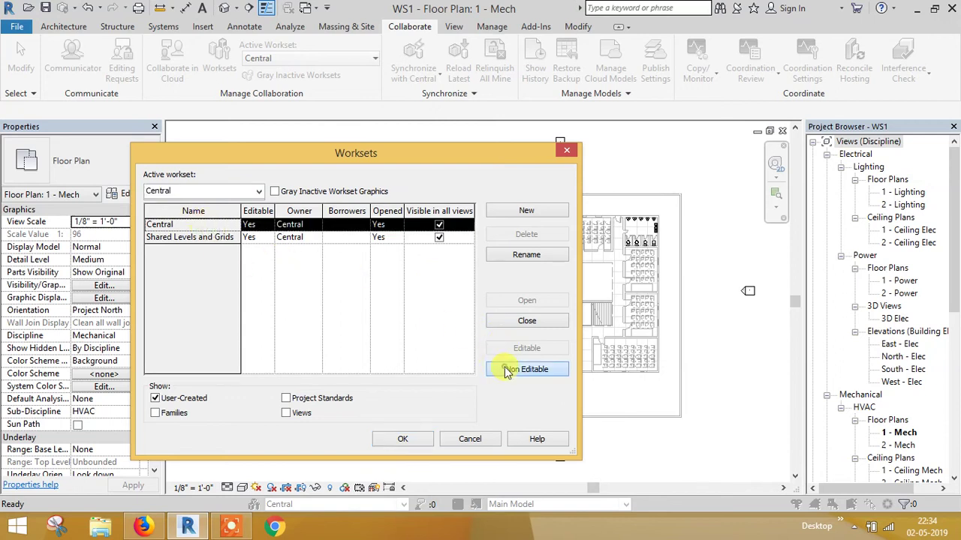
left_click(501, 369)
left_click(565, 286)
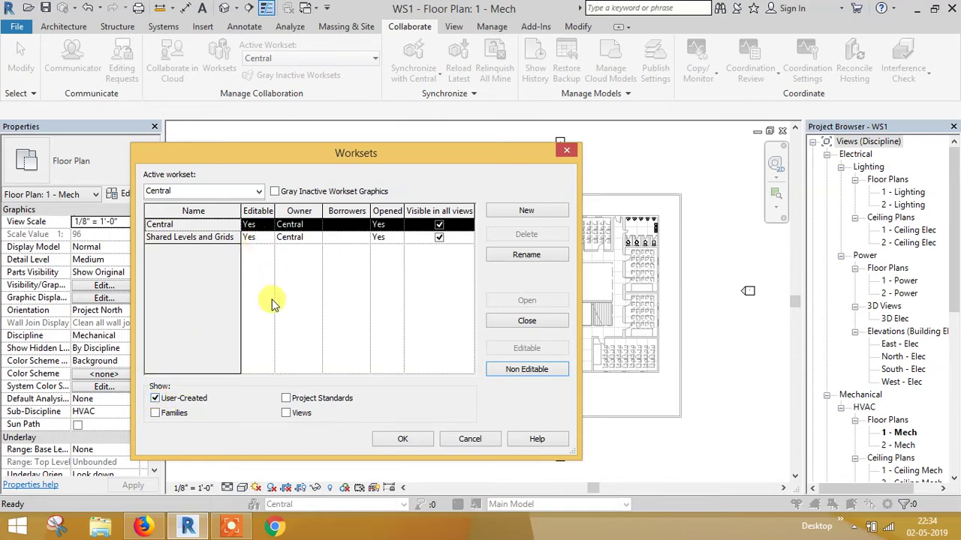
left_click(286, 398)
left_click(286, 398)
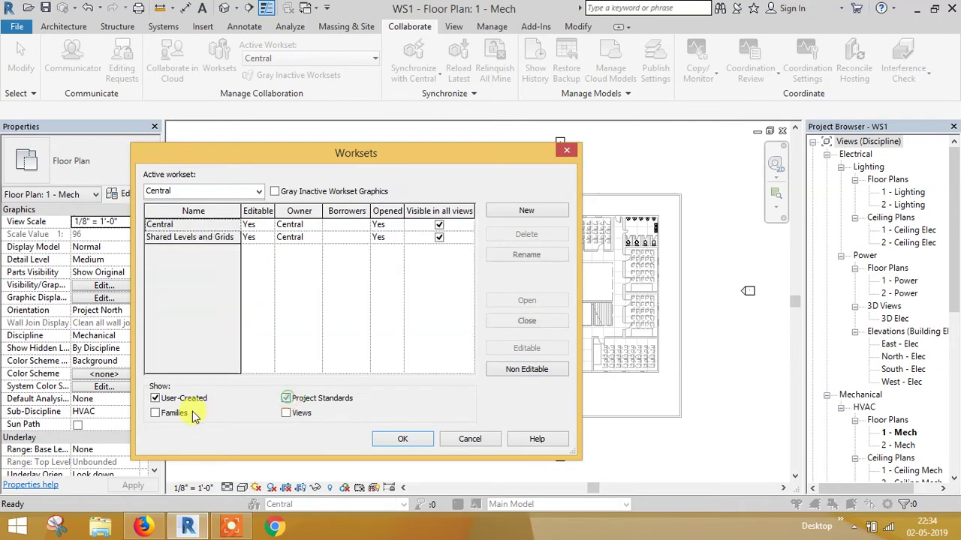
left_click(156, 414)
left_click(156, 414)
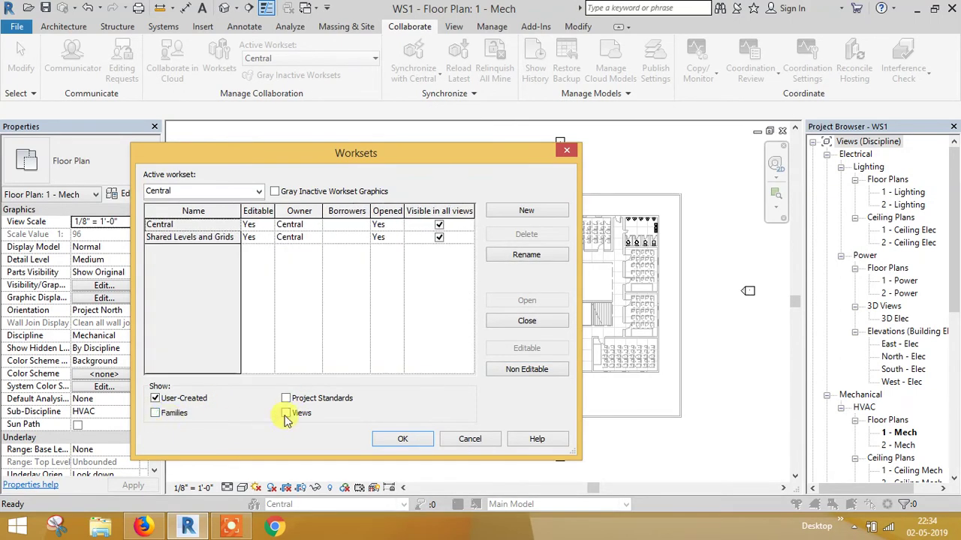
left_click(286, 414)
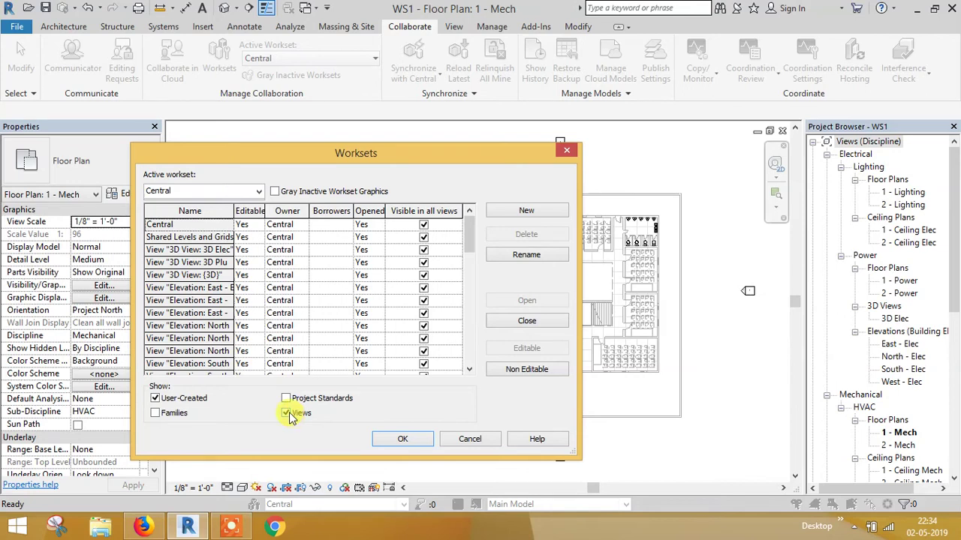
left_click(288, 415)
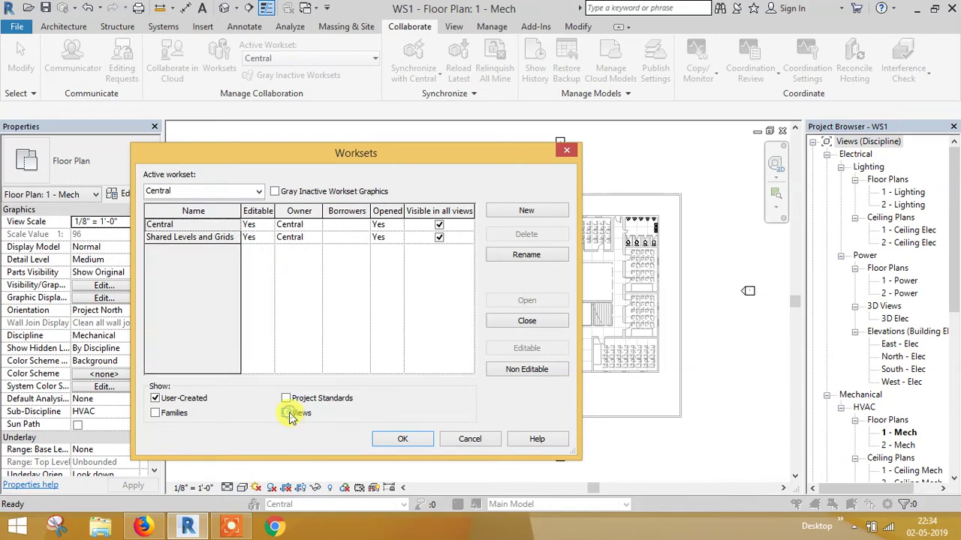
left_click(406, 439)
Step: Save the project as the central model Central_WS1.rvt
left_click(18, 28)
mouse_move(51, 192)
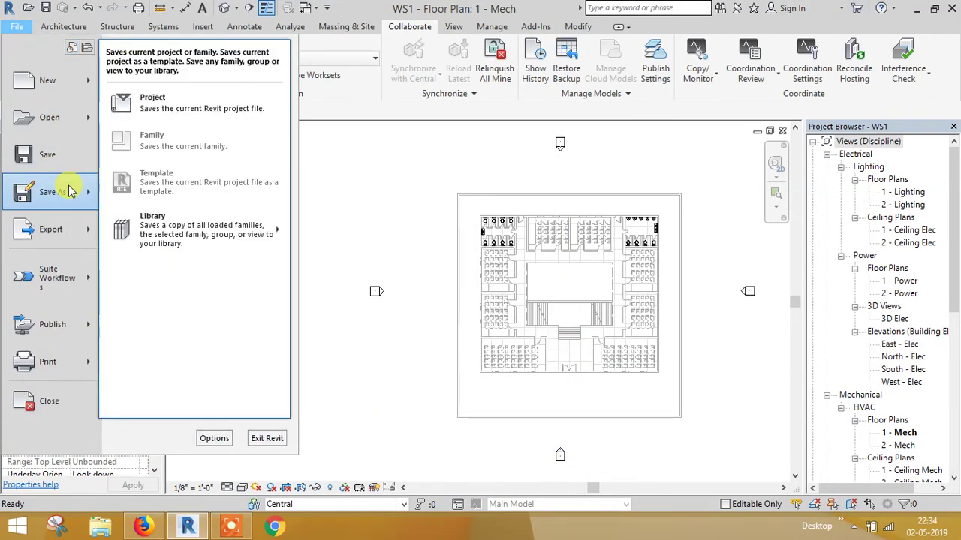
left_click(188, 108)
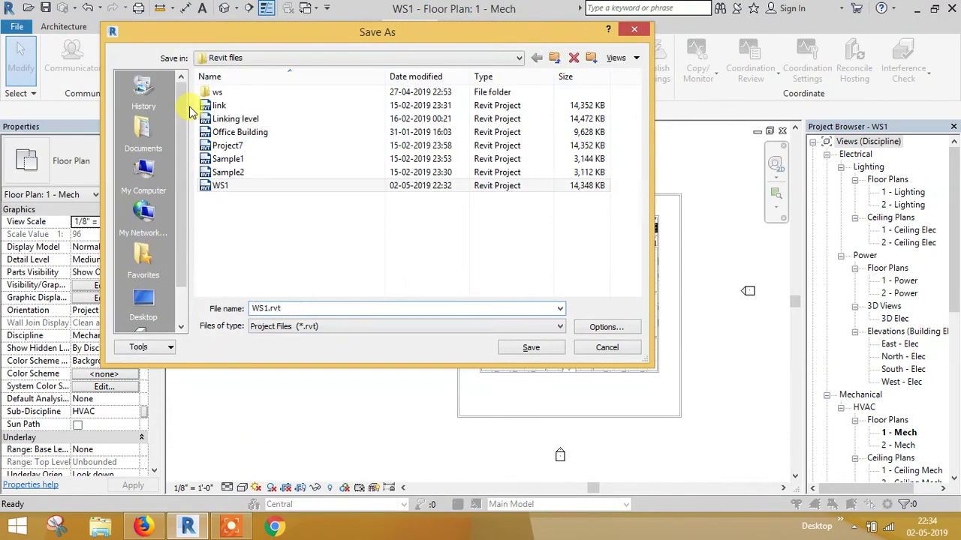
type("Central")
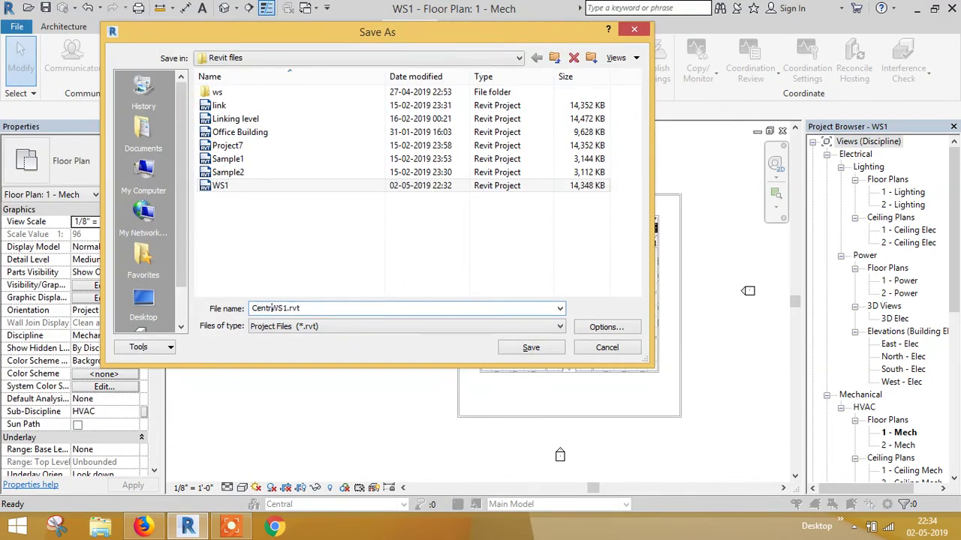
type("l_")
left_click(530, 348)
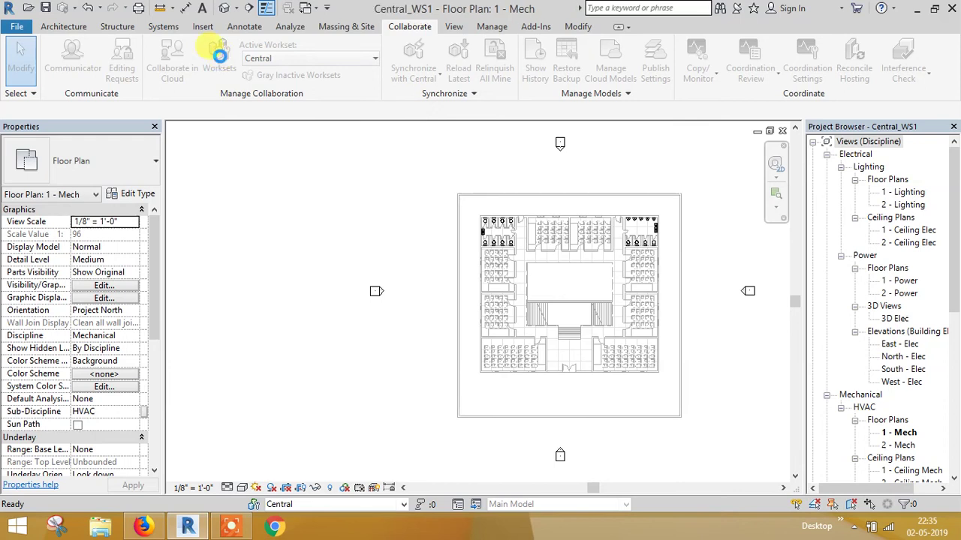
left_click(219, 60)
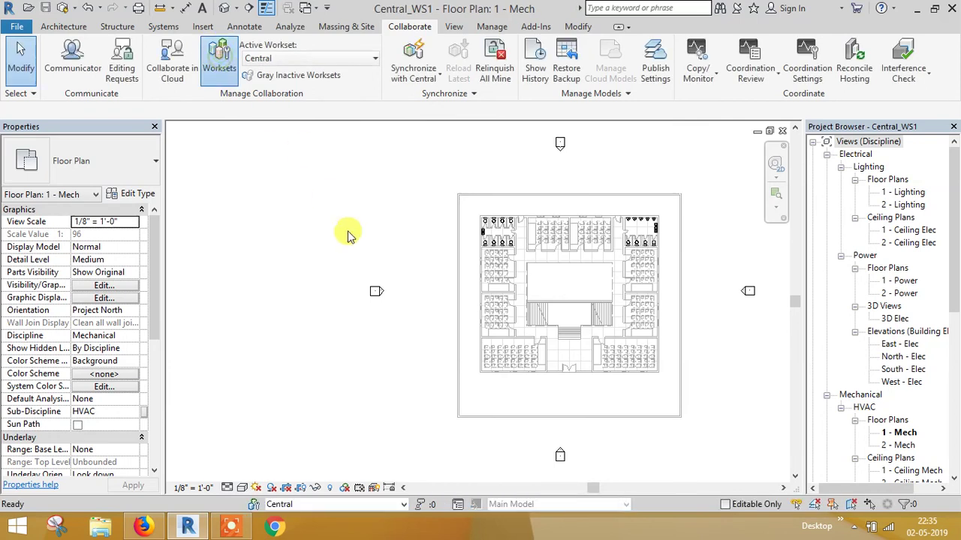
left_click(515, 368)
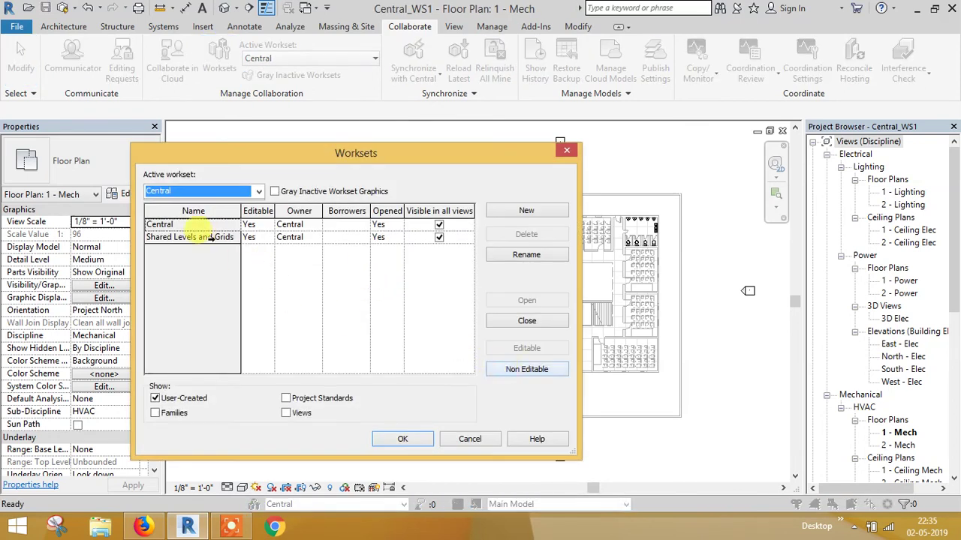
left_click(202, 224)
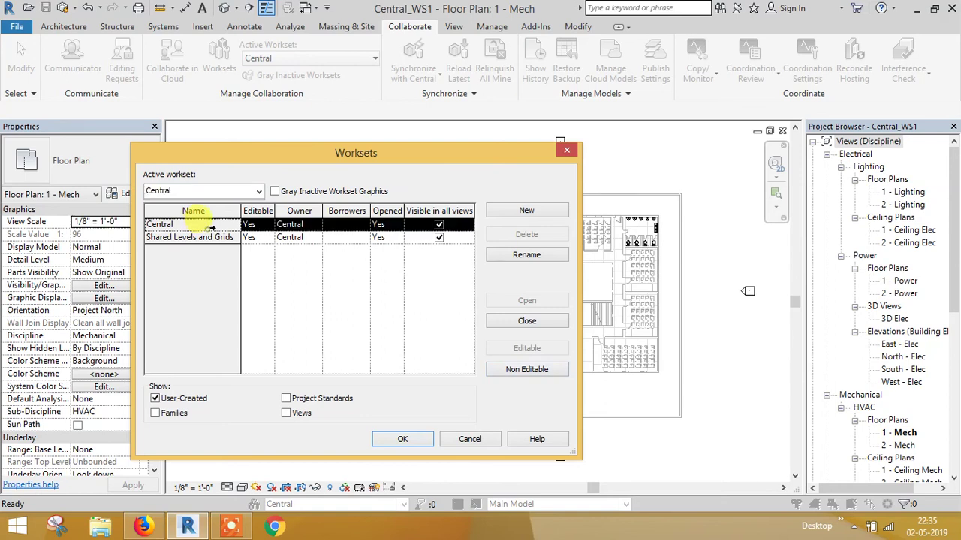
left_click(512, 368)
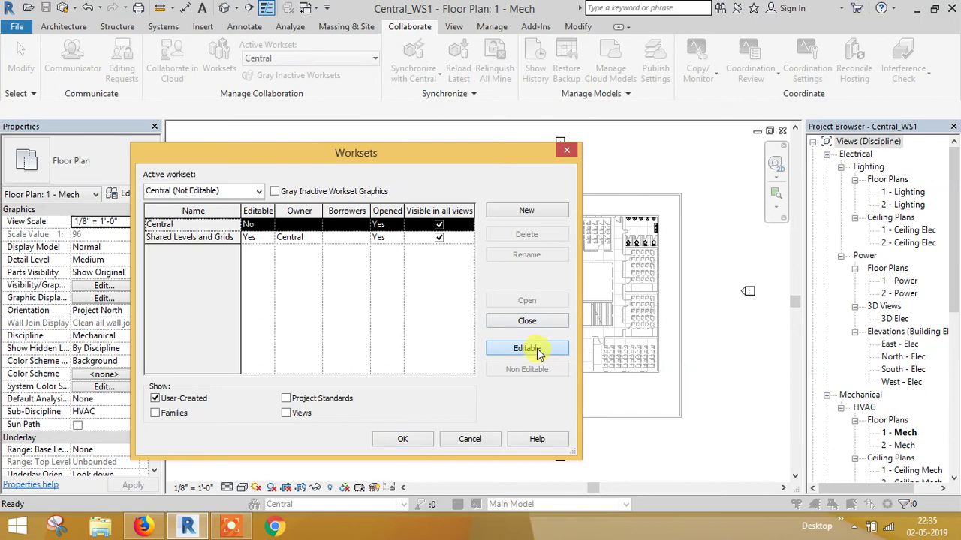
left_click(526, 349)
left_click(286, 413)
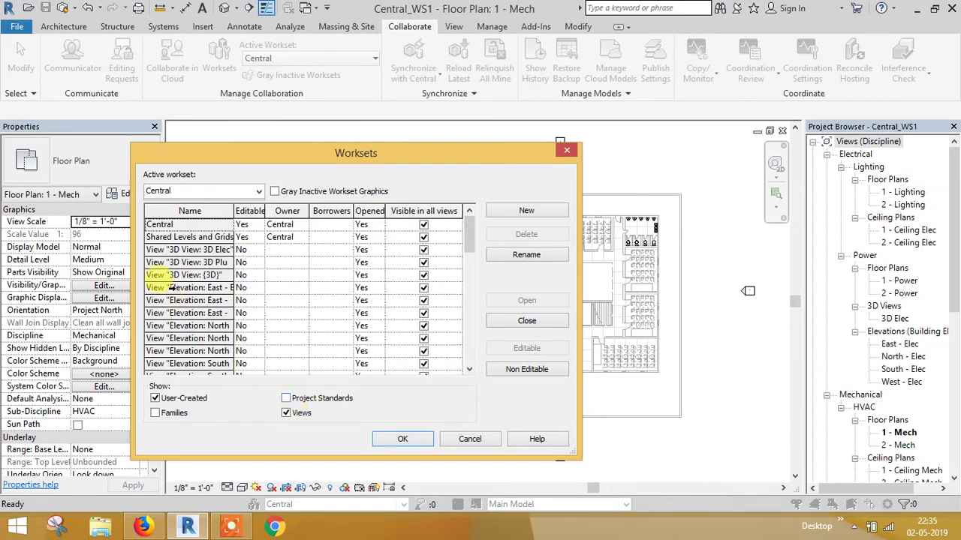
left_click(286, 412)
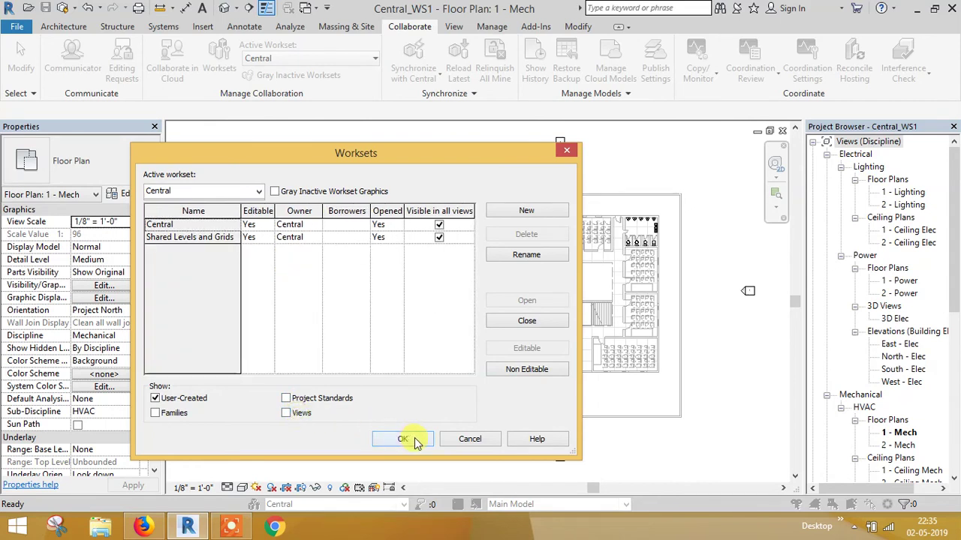
left_click(413, 438)
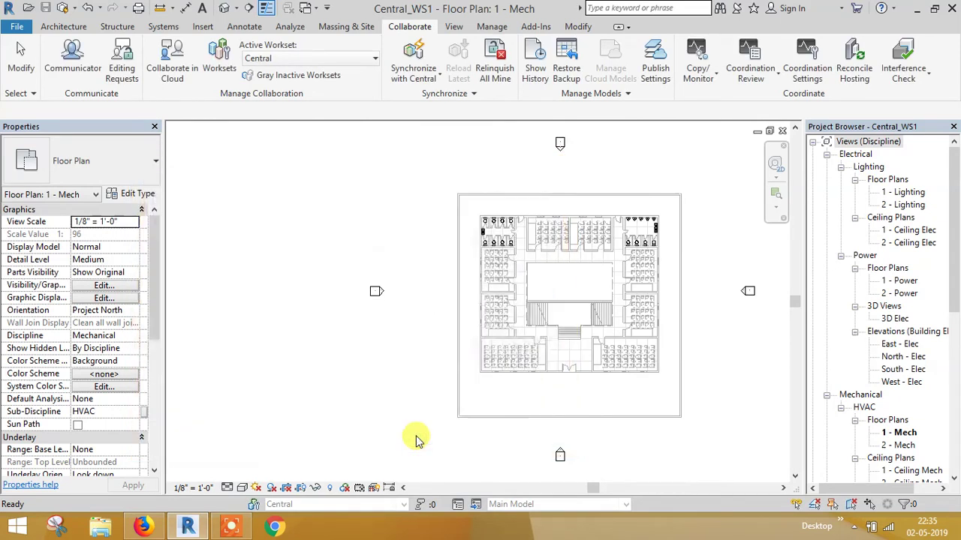
Step: Relinquish all worksets and verify Central and Shared Levels and Grids show Editable: No
left_click(493, 70)
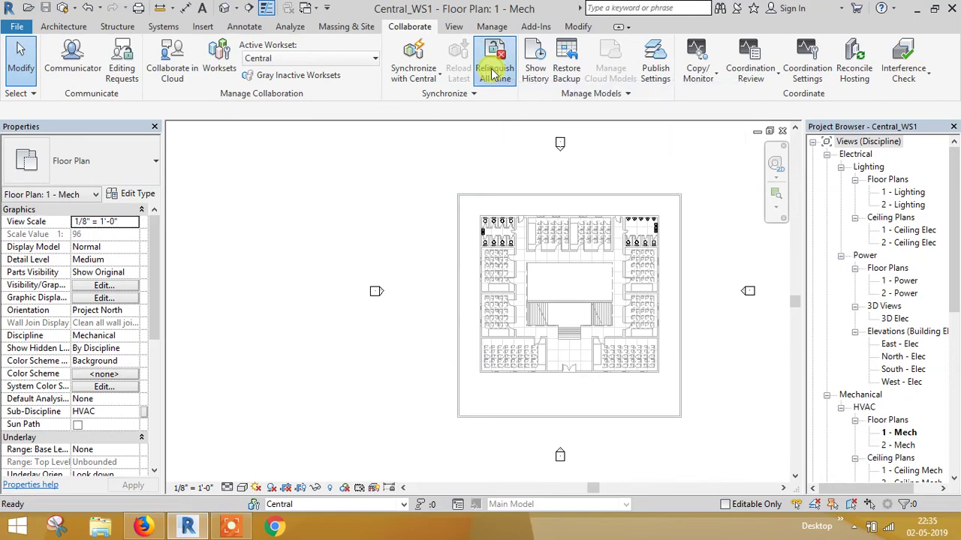
left_click(493, 64)
left_click(229, 73)
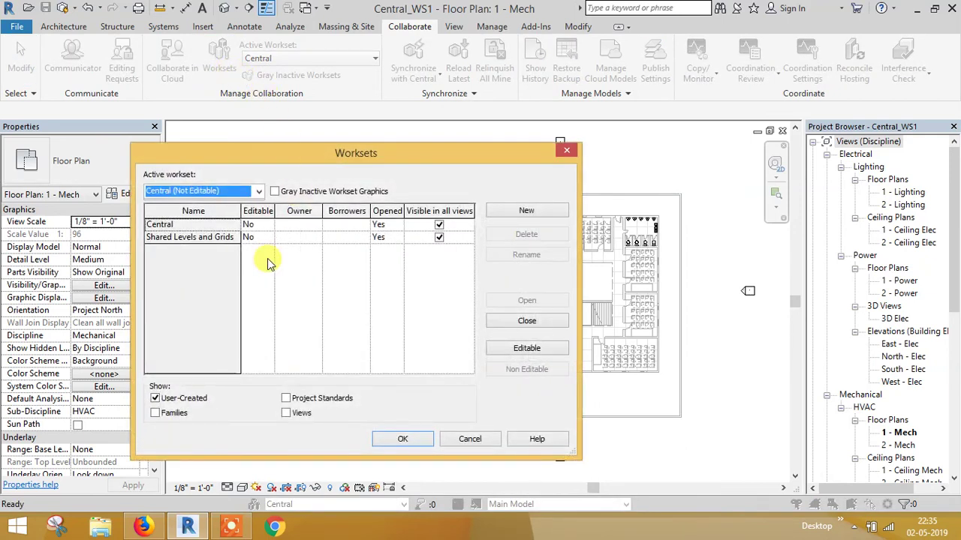
left_click(401, 439)
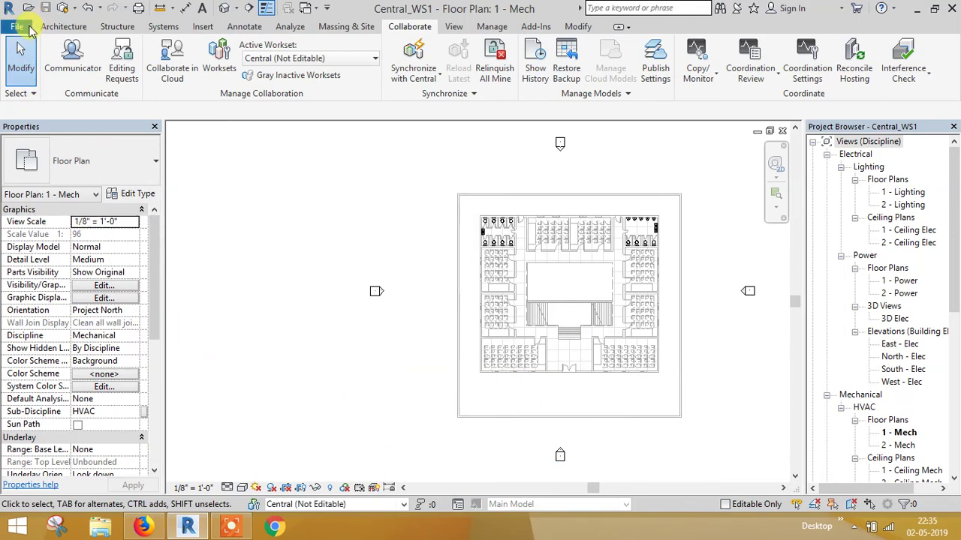
Step: Close the Floor Plan 1 - Mech view window
left_click(782, 131)
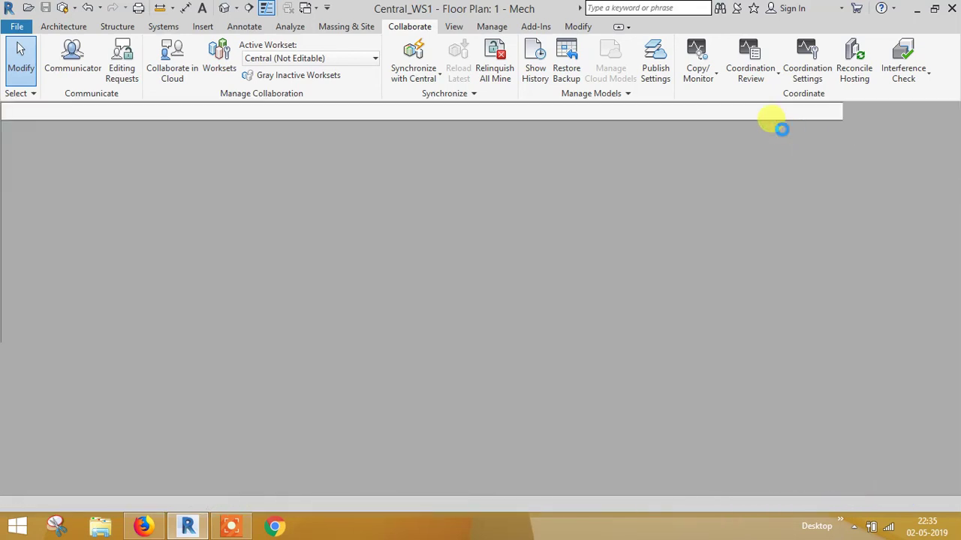